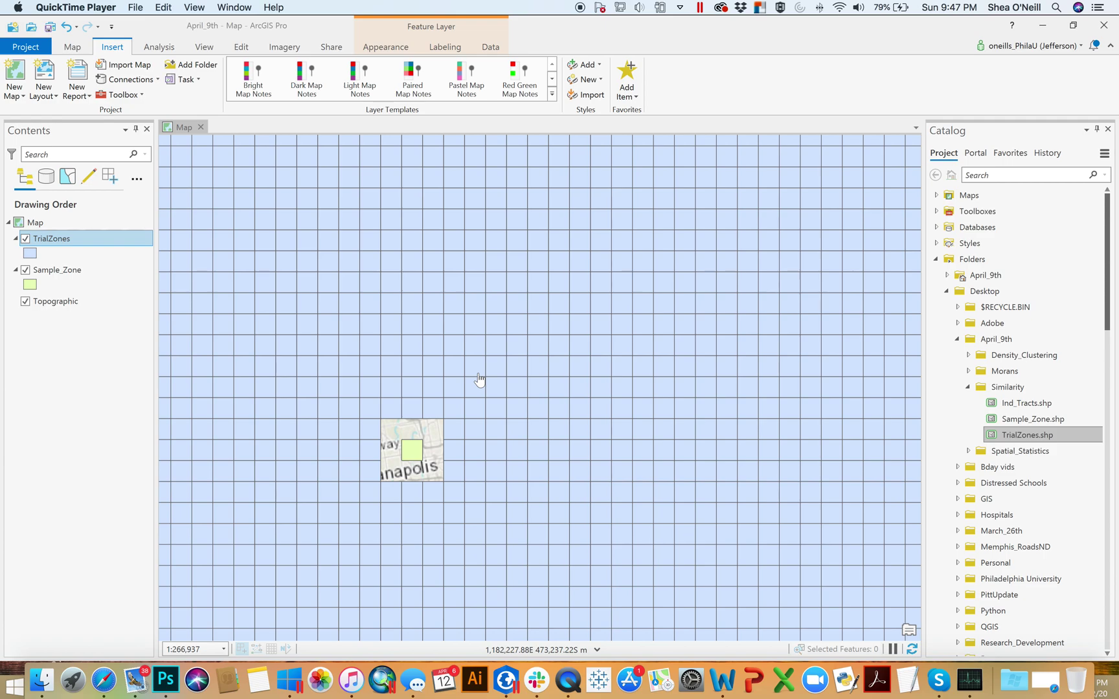
Step: Switch the ribbon to the Analysis tab with the TrialZones and Sample_Zone layers on the map
left_click(162, 50)
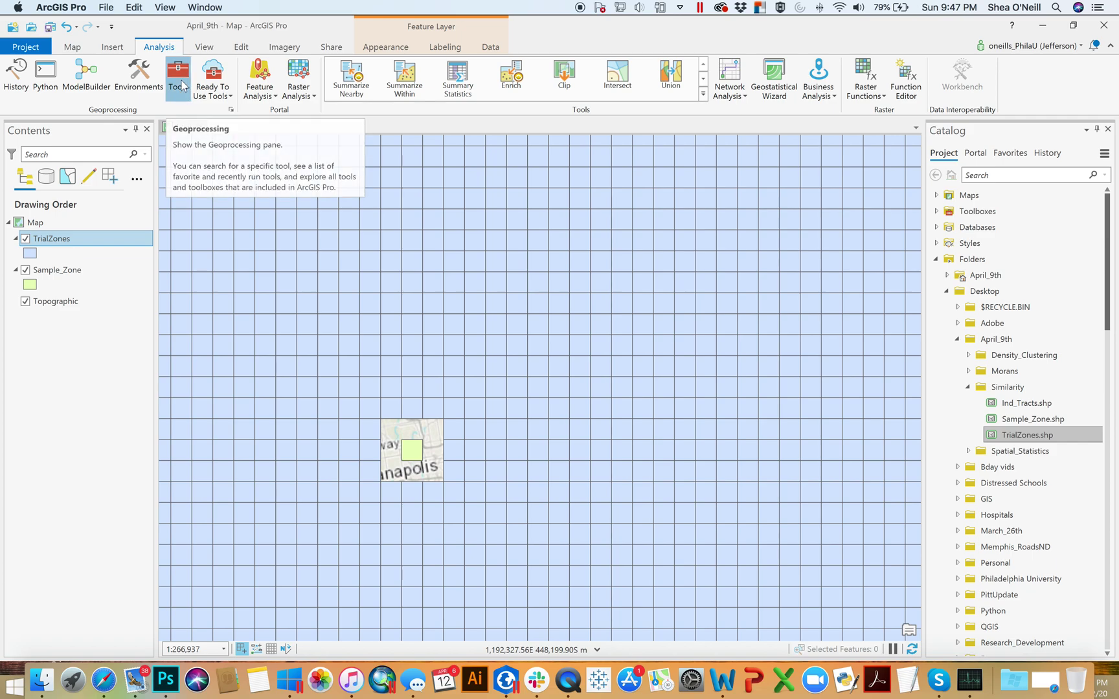
Step: Open the Similarity Search tool from Toolboxes > Spatial Statistics Tools > Mapping Clusters
left_click(178, 80)
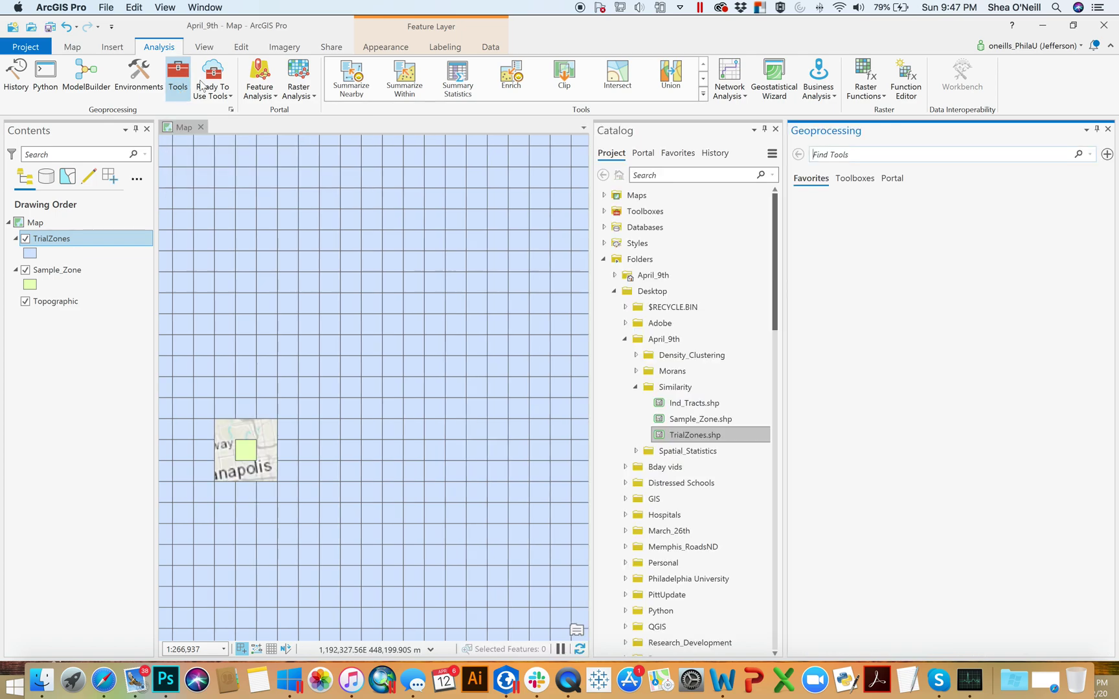
left_click(845, 181)
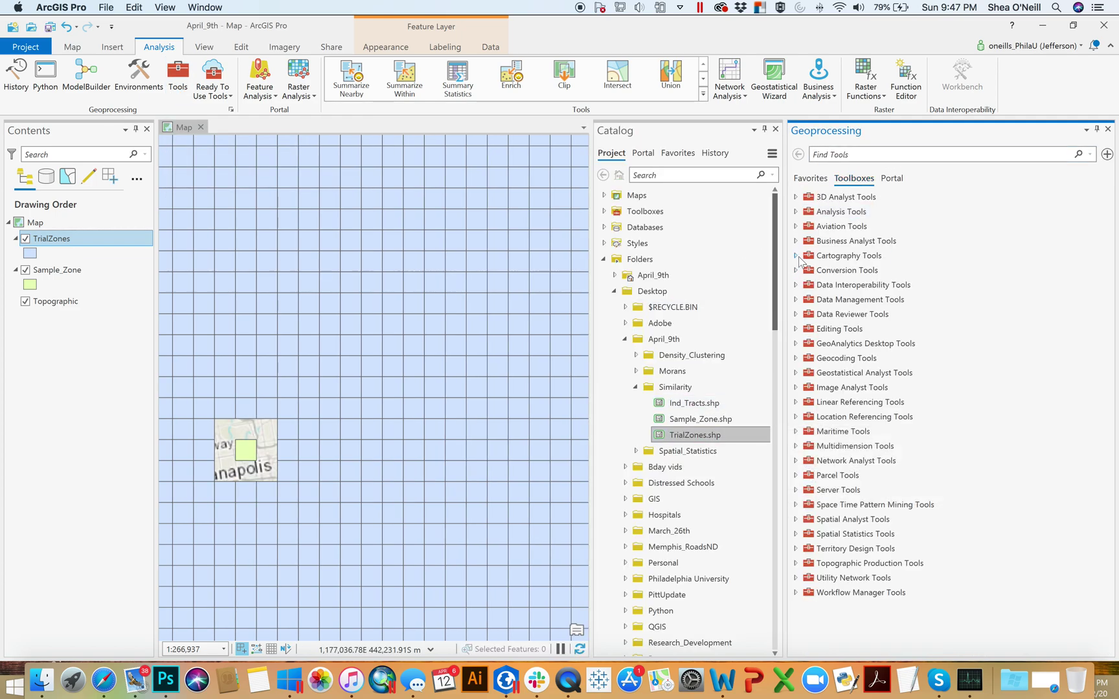
left_click(796, 535)
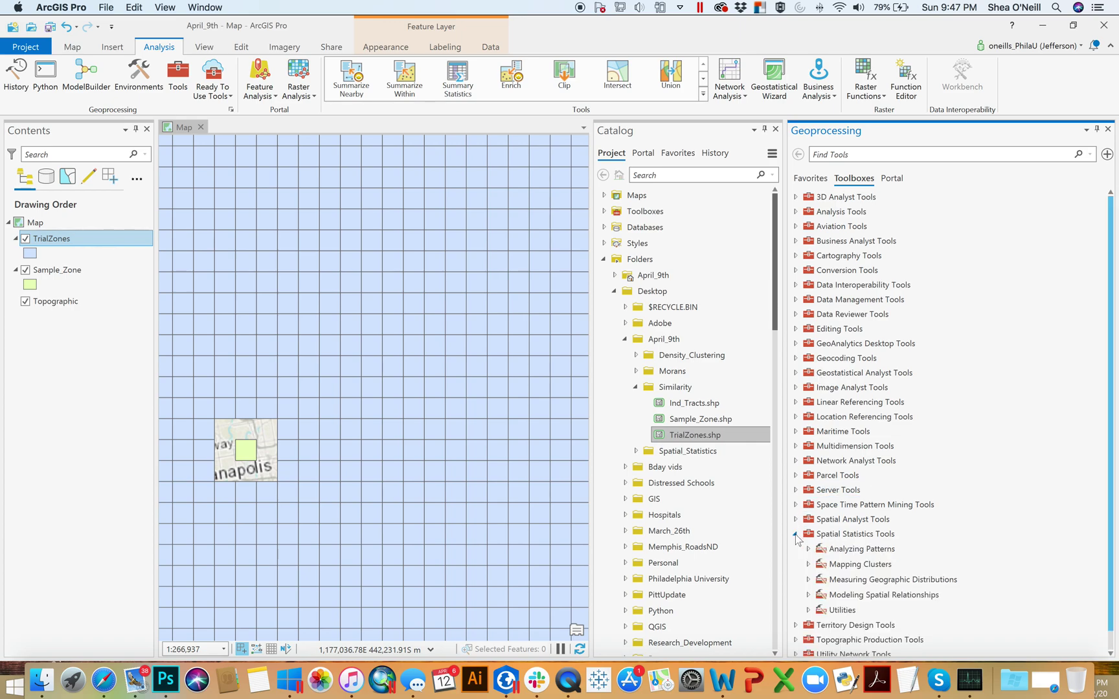
left_click(808, 565)
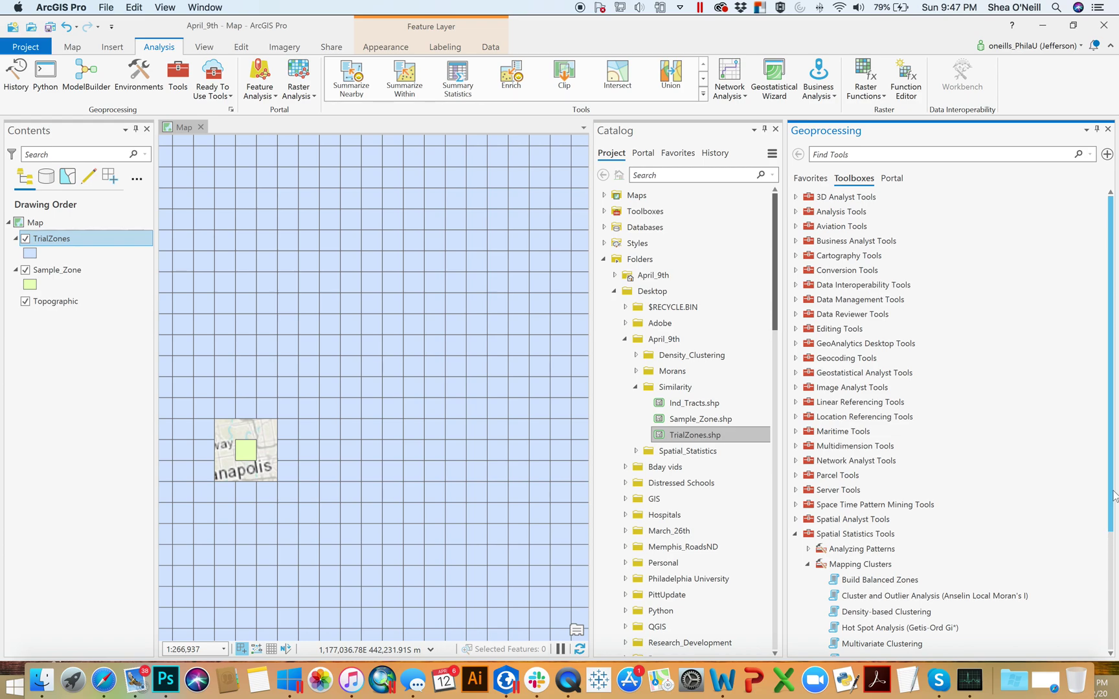
scroll(1110, 496, "down", 3)
left_click(854, 594)
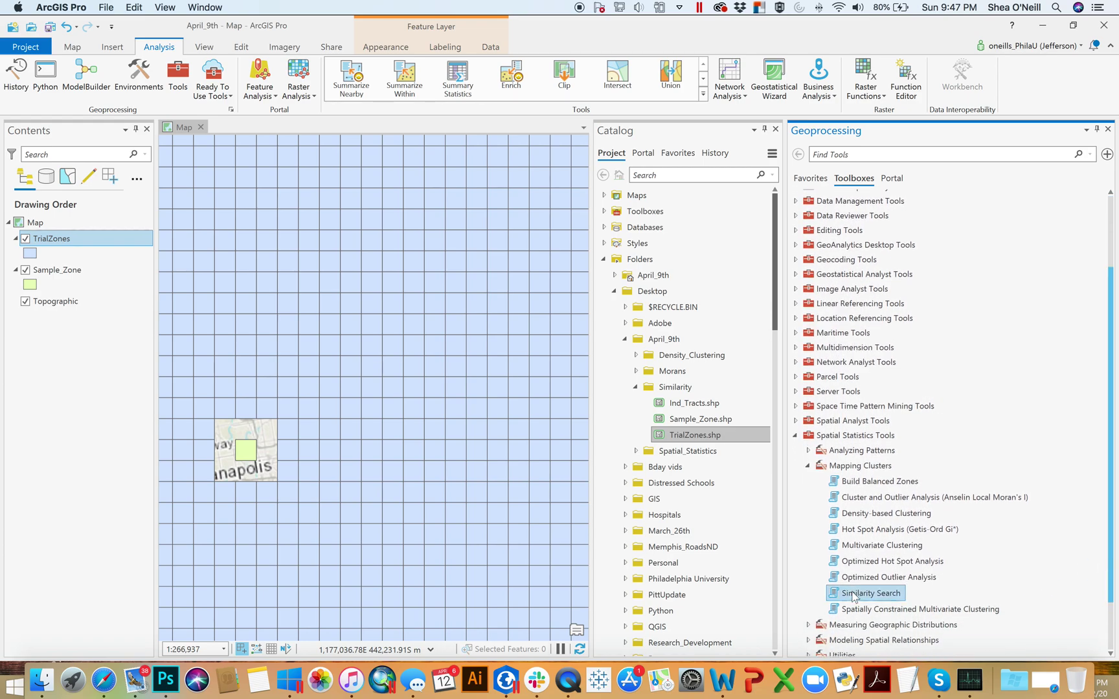
double_click(854, 594)
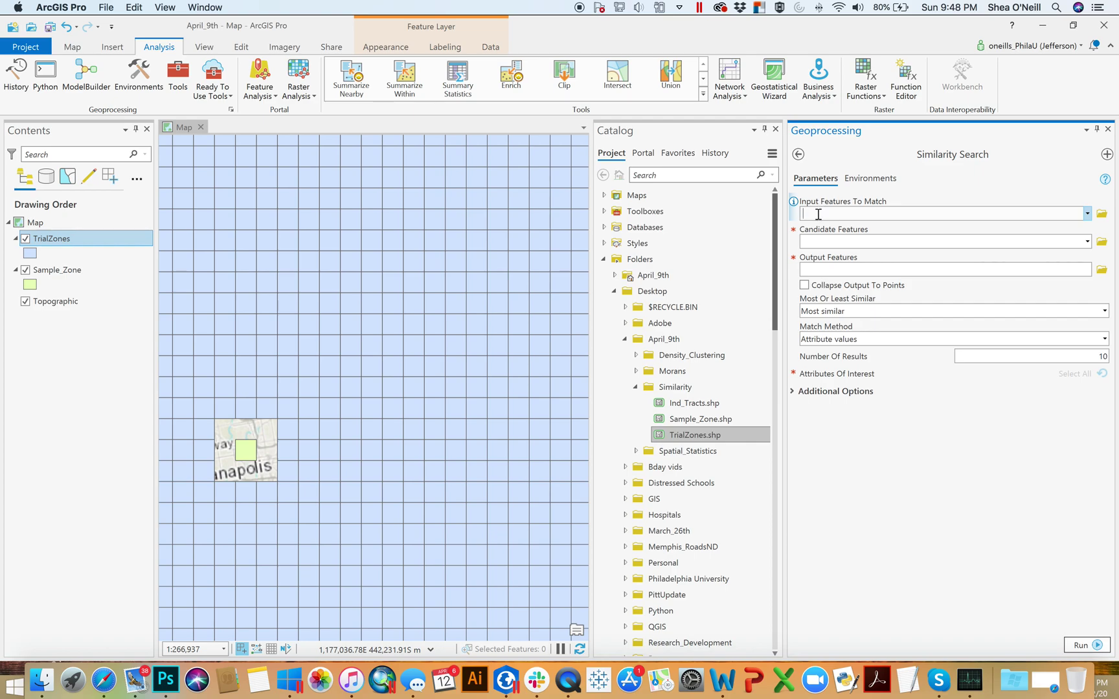
Step: Use Sample_Zone as Input Features To Match and TrialZones as Candidate Features
left_click(55, 270)
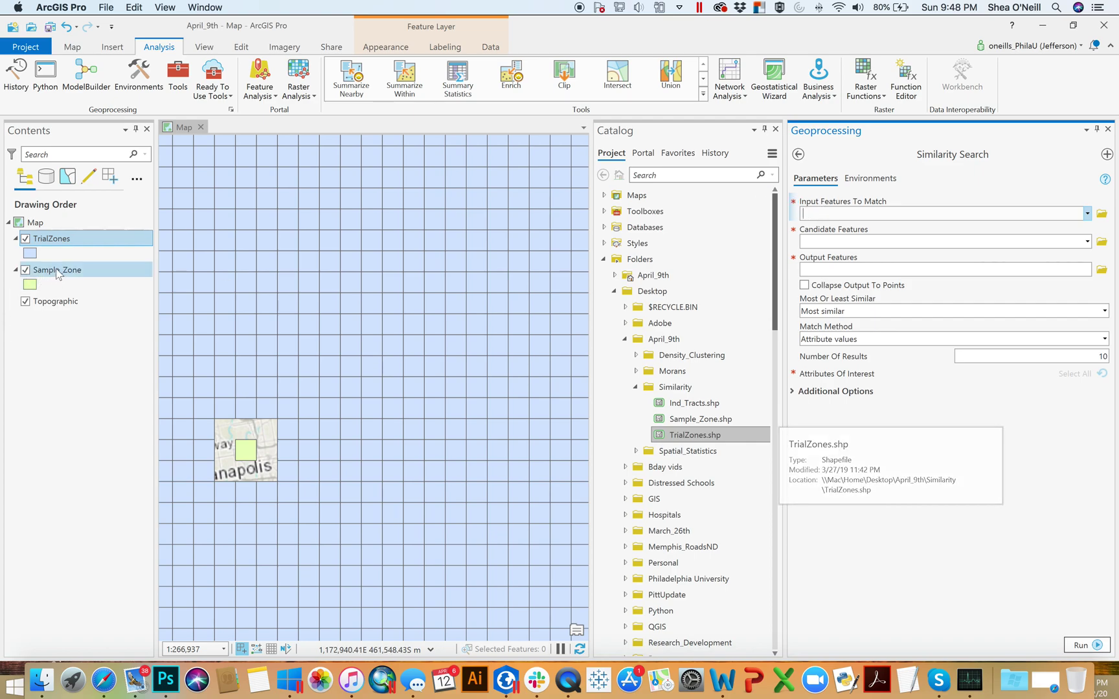
type("CIMPATH=map/sample_zone.xml")
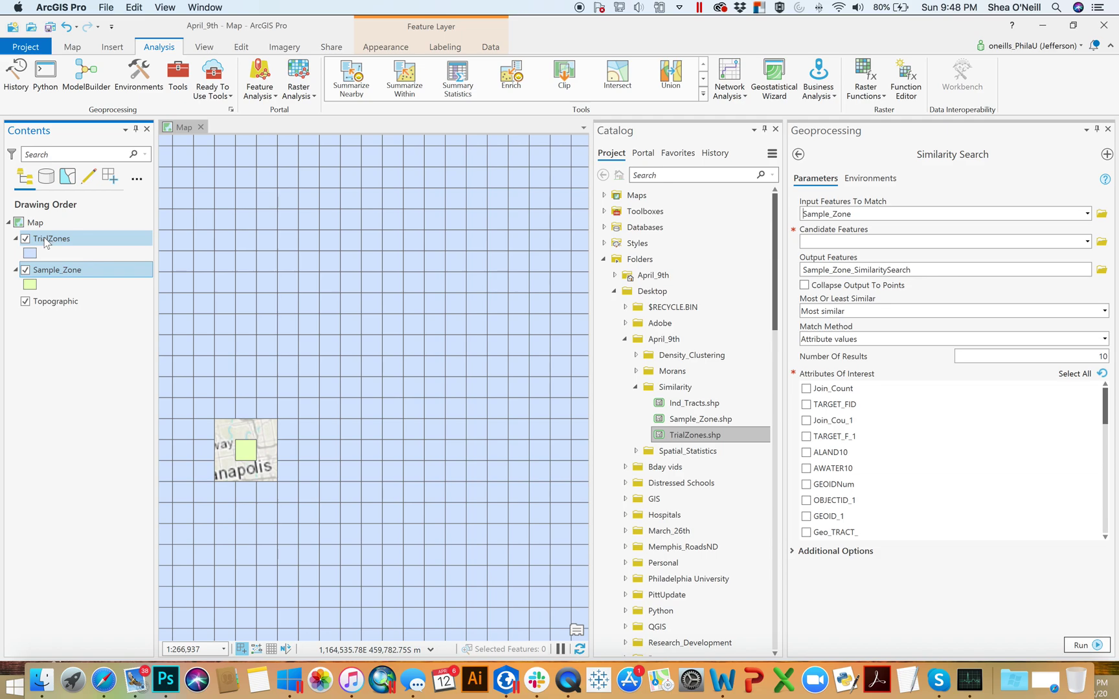
left_click_drag(53, 241, 846, 248)
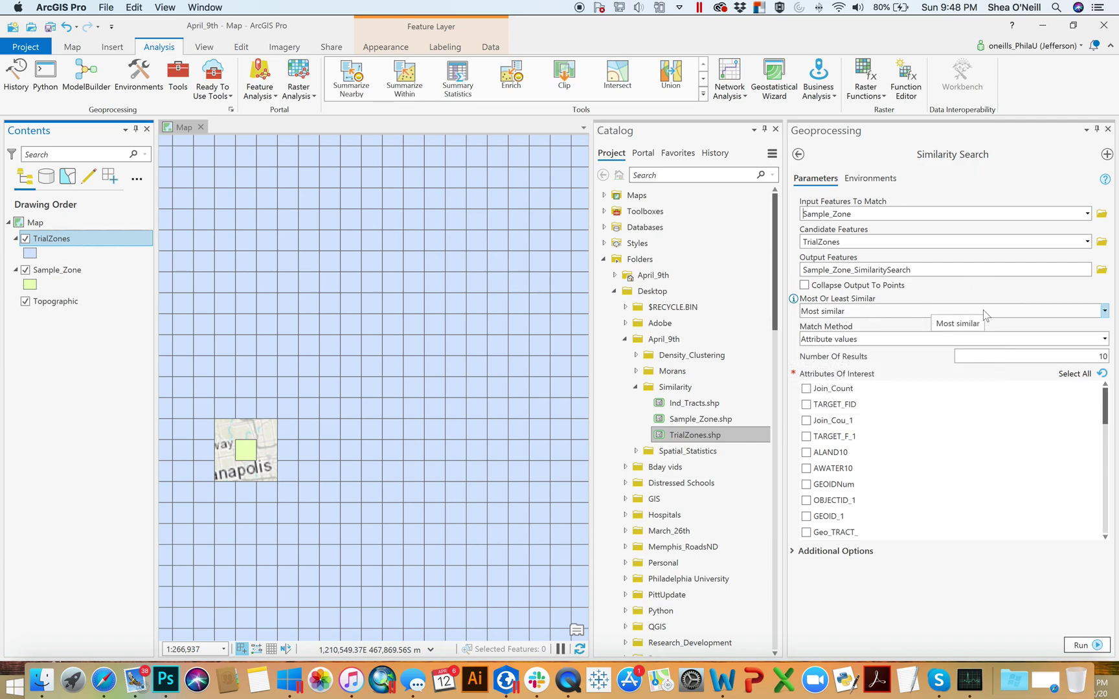
left_click(1106, 311)
left_click(1106, 311)
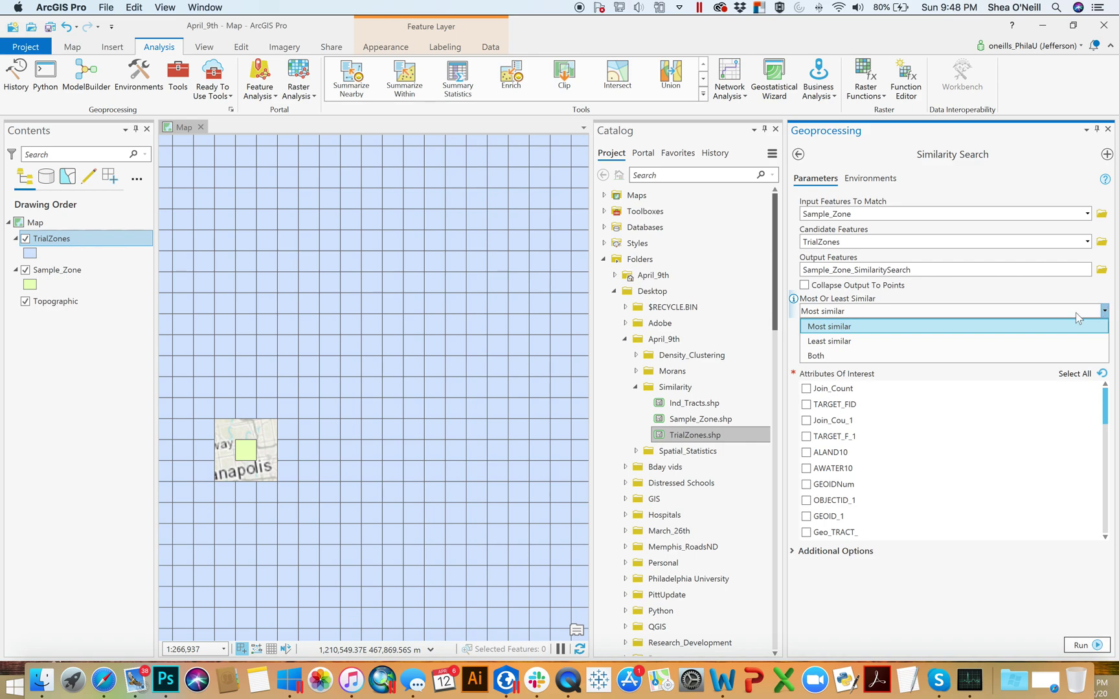
left_click(991, 329)
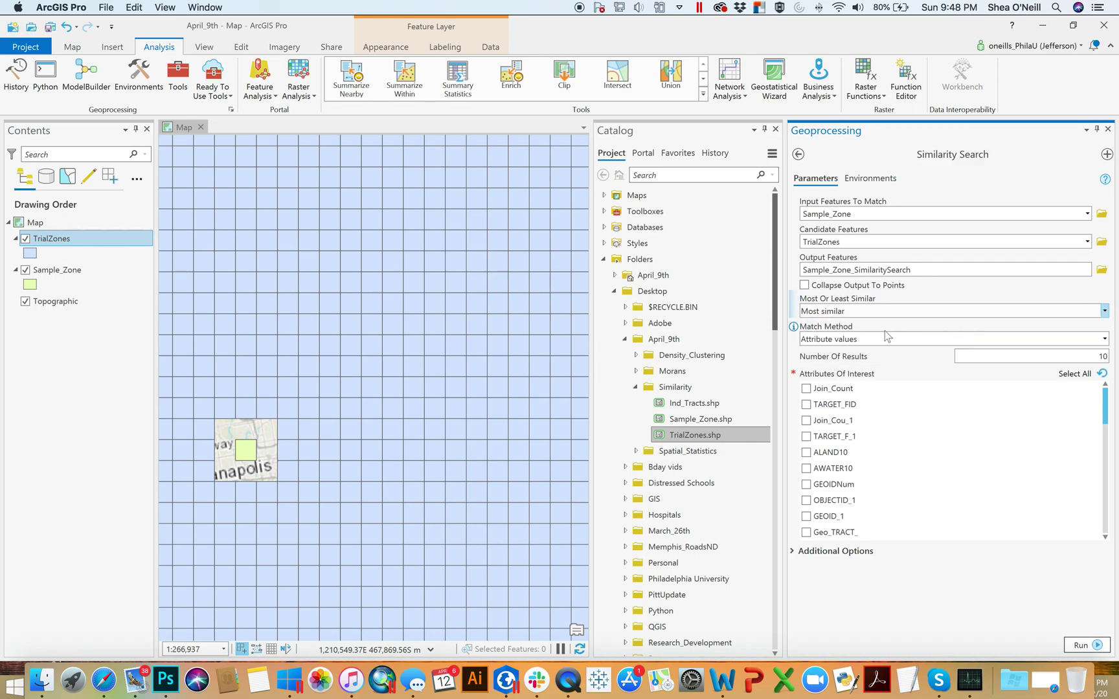
left_click(1105, 339)
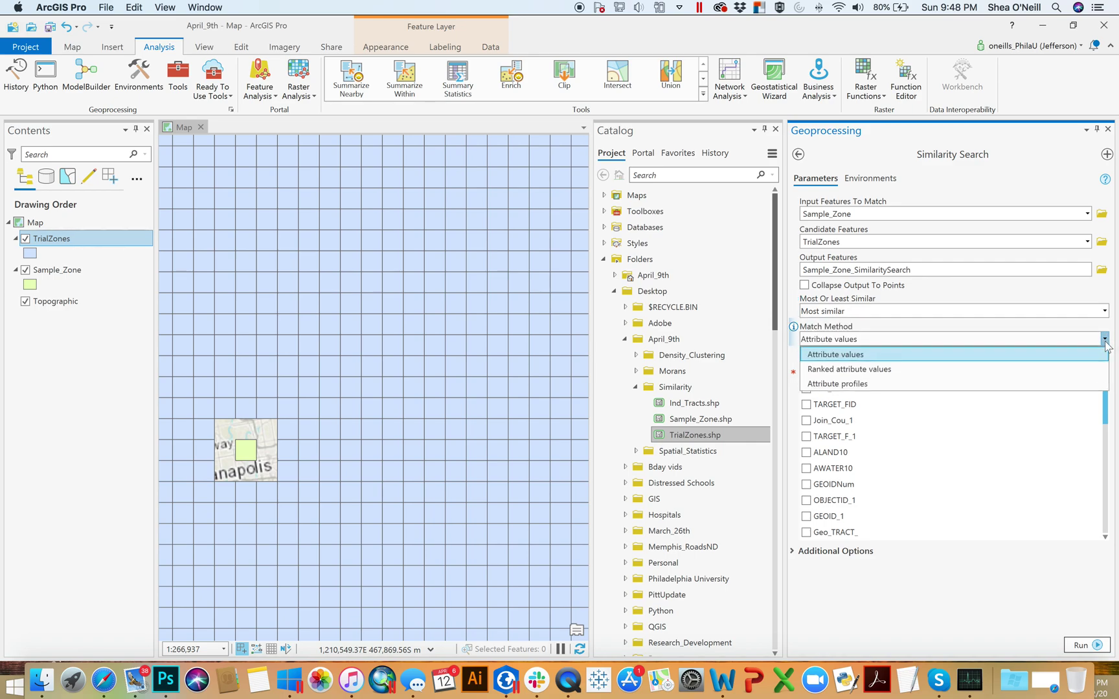
left_click(848, 354)
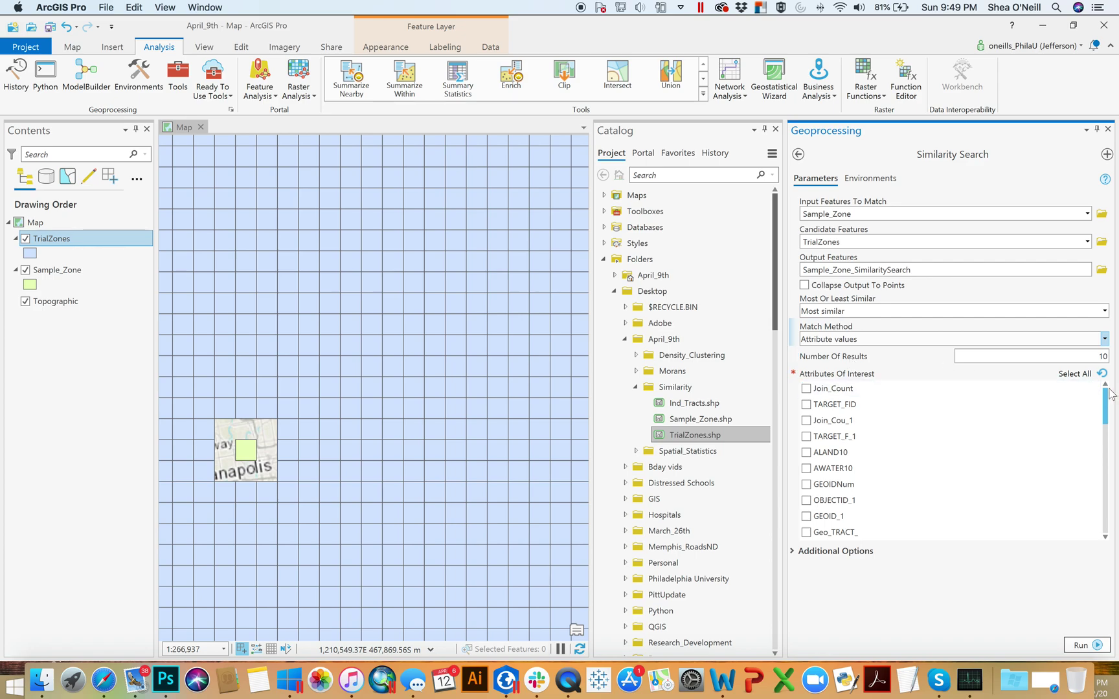
Step: Change Number Of Results from 10 to 5
double_click(1101, 356)
type("5")
left_click_drag(1105, 403, 1109, 479)
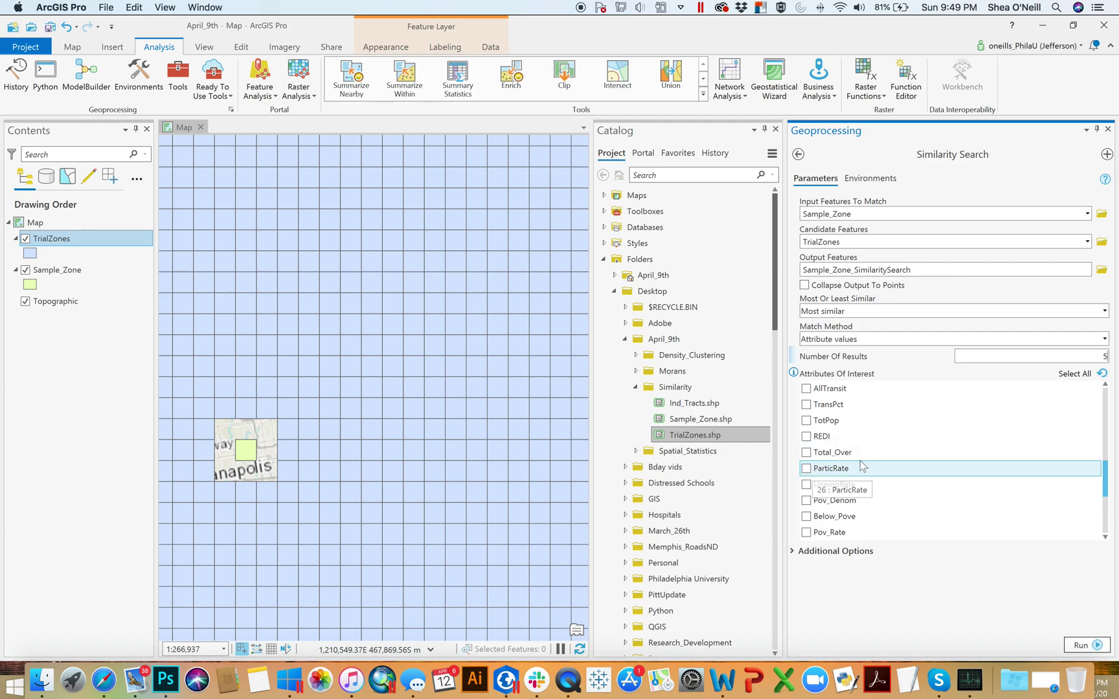
Step: Compare on Pov_Rate, Gross_Rent, AutoDep and PopChng, then run the similarity search
left_click(806, 532)
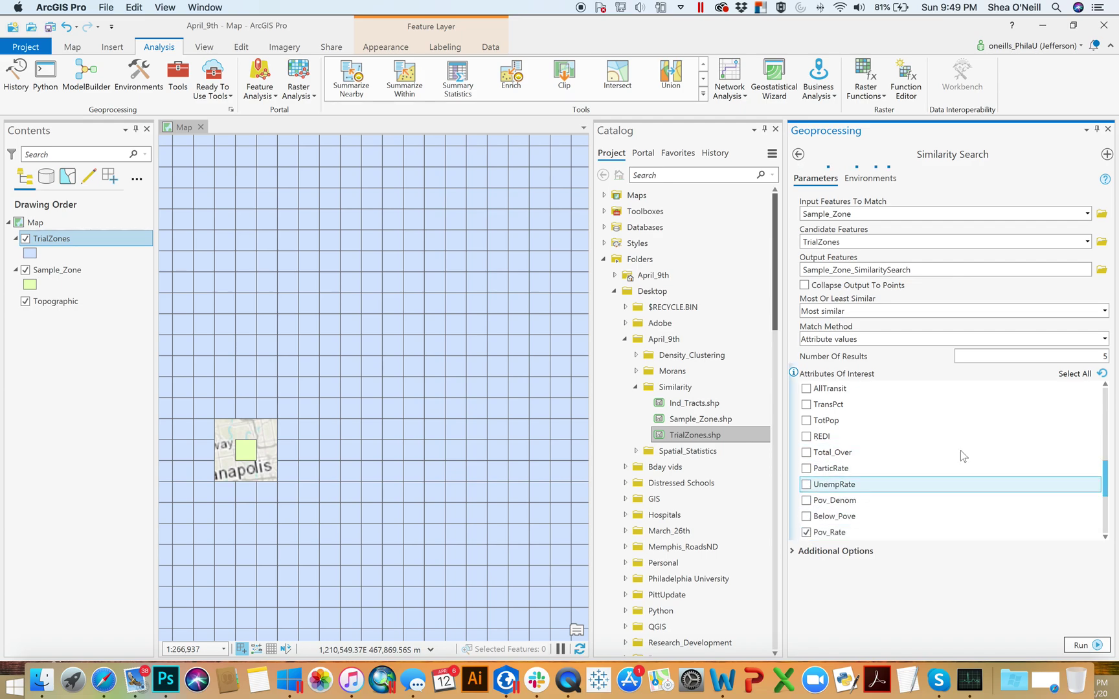
scroll(1105, 475, "down", 3)
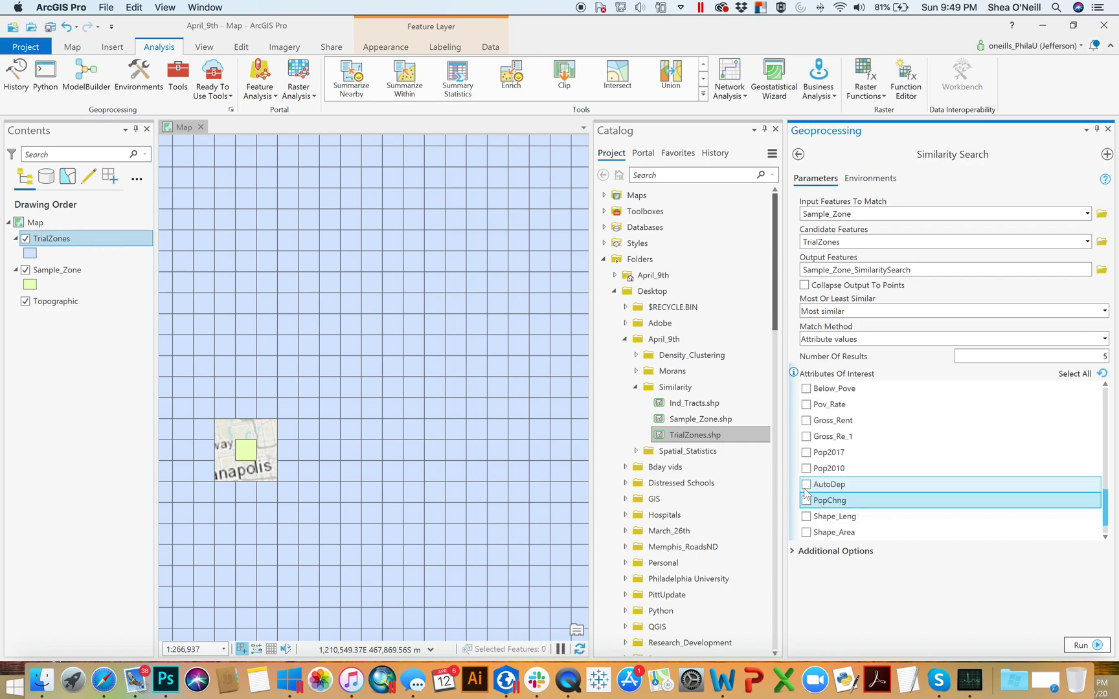
left_click(806, 500)
left_click(842, 484)
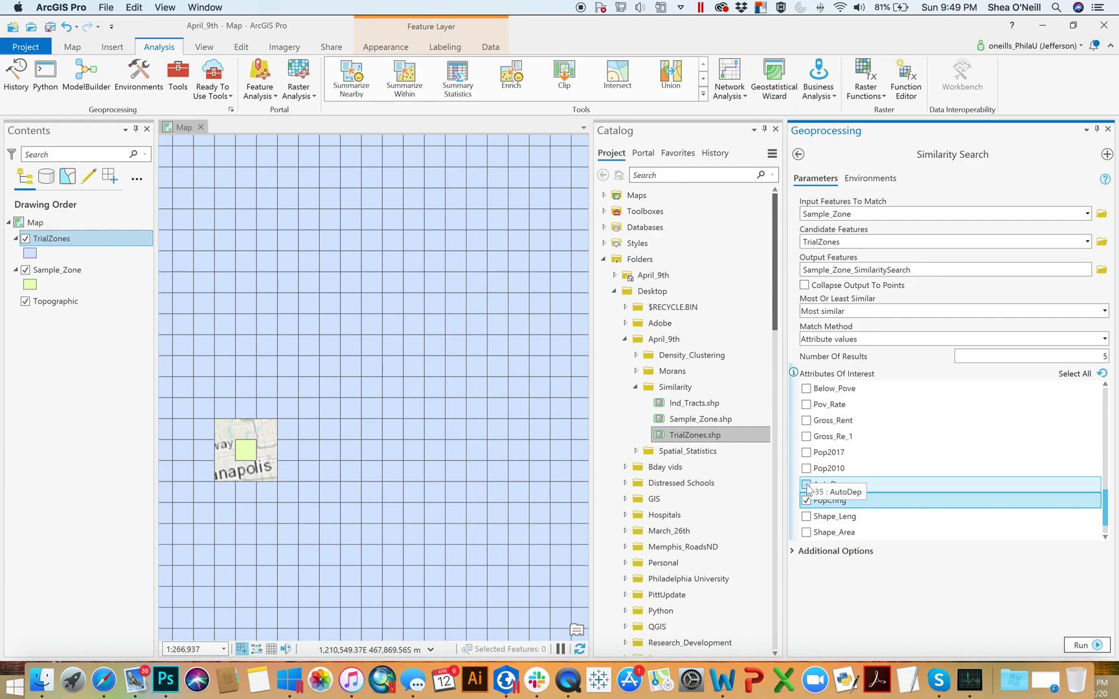
left_click(806, 421)
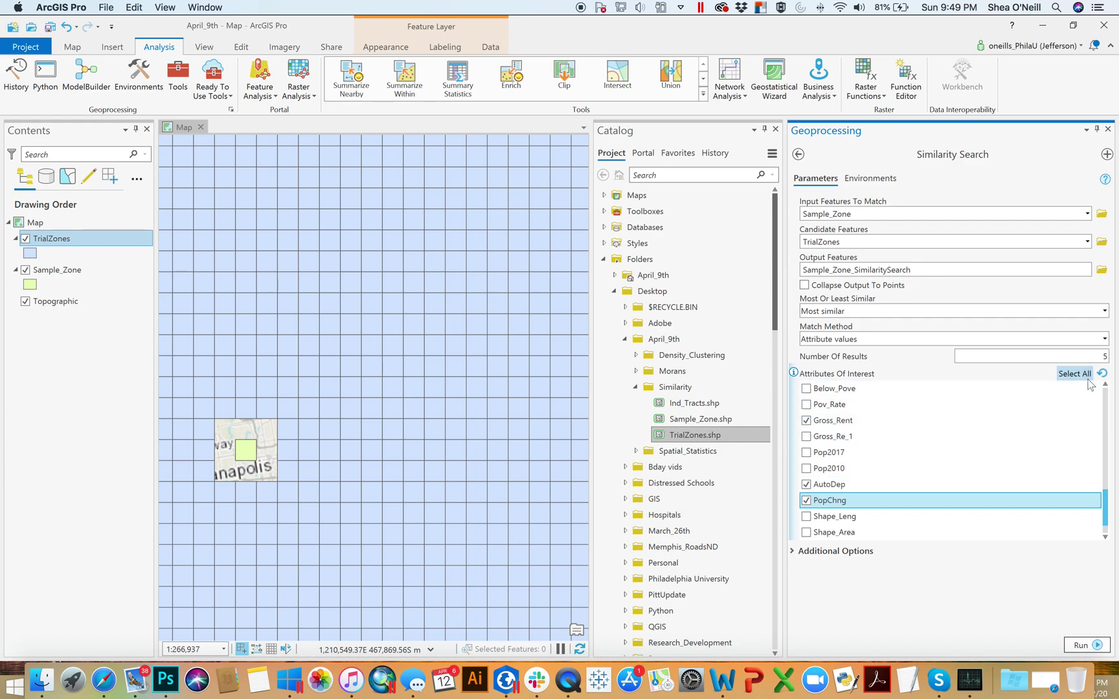
left_click(807, 405)
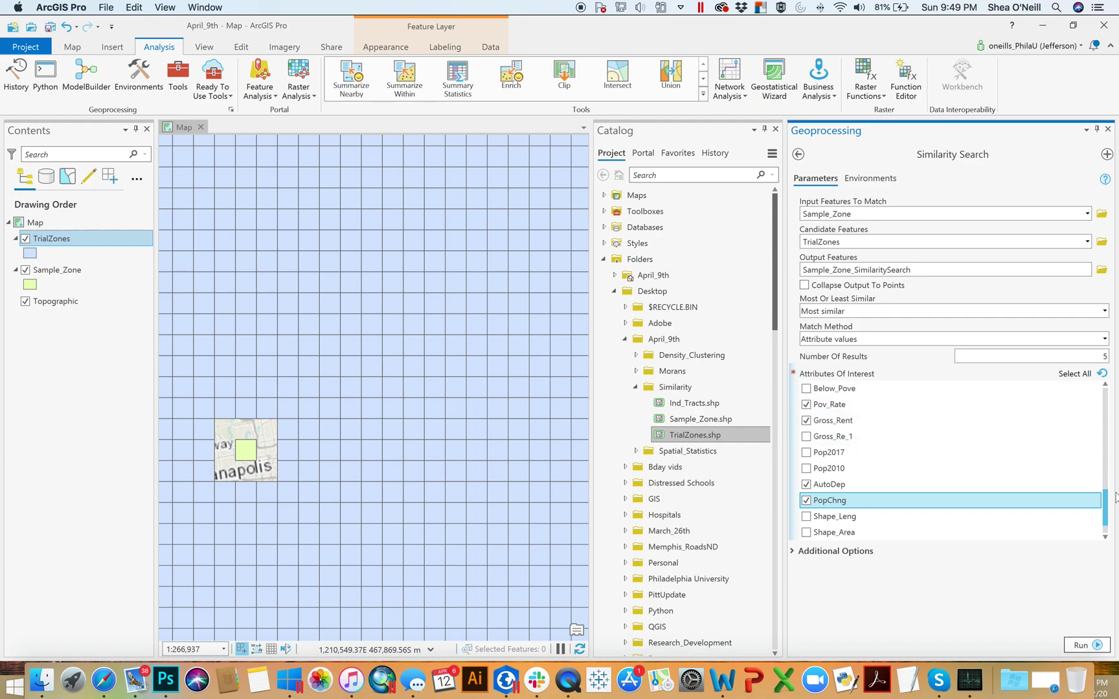
scroll(1106, 514, "up", 2)
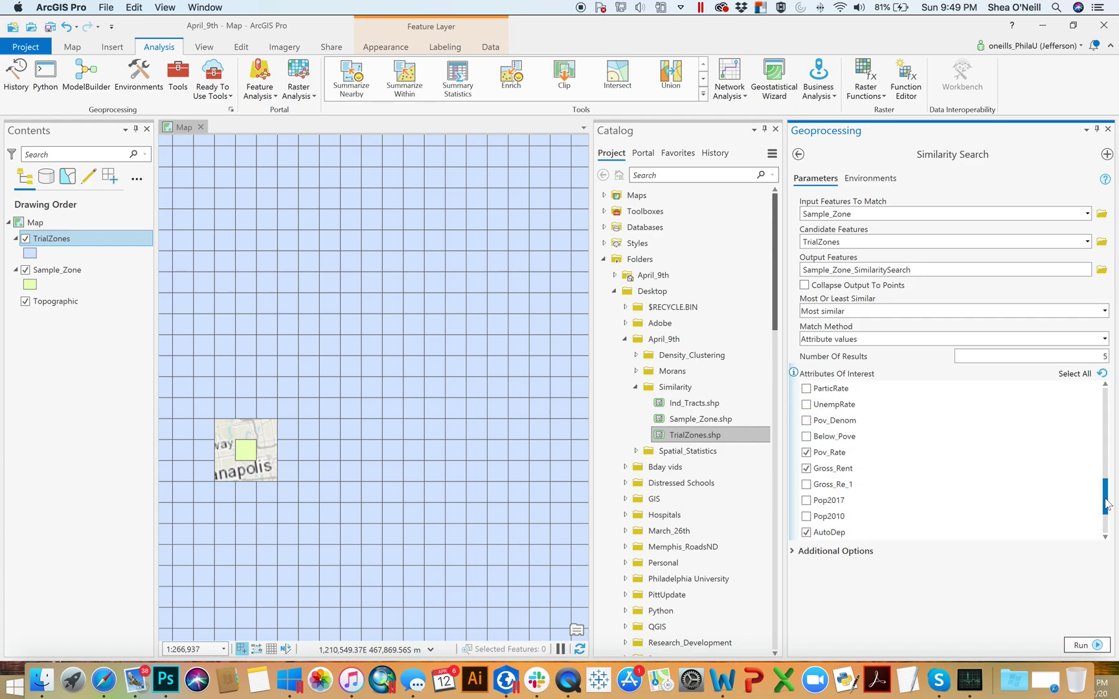
scroll(1107, 514, "down", 2)
scroll(1109, 516, "up", 4)
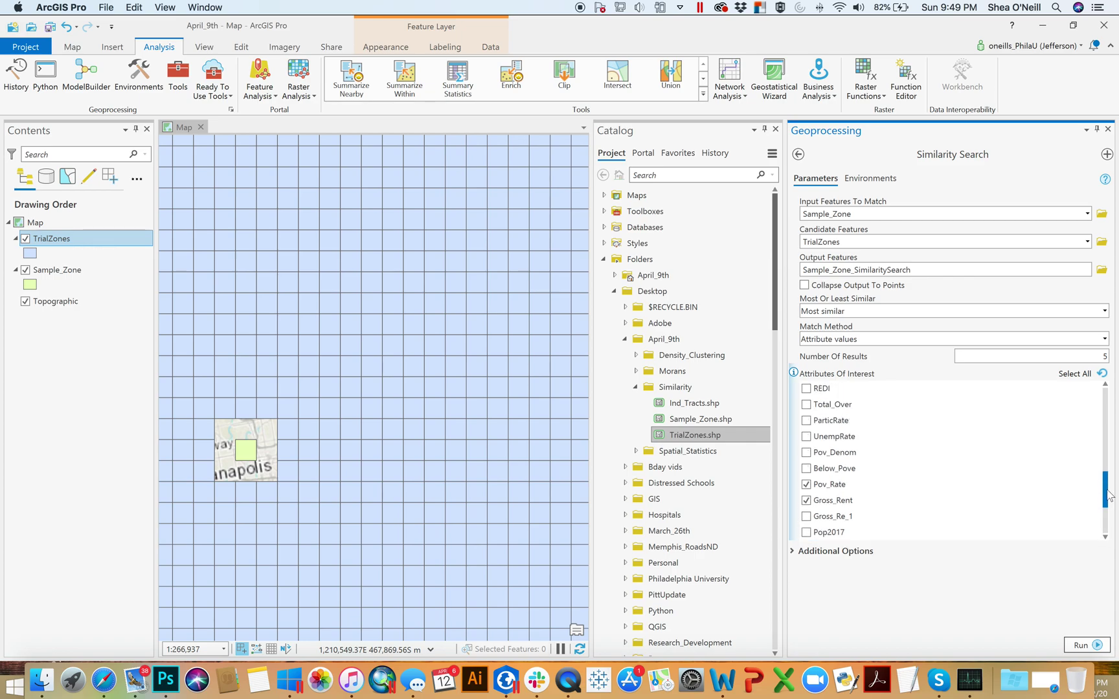
scroll(1111, 514, "down", 3)
scroll(1113, 514, "down", 2)
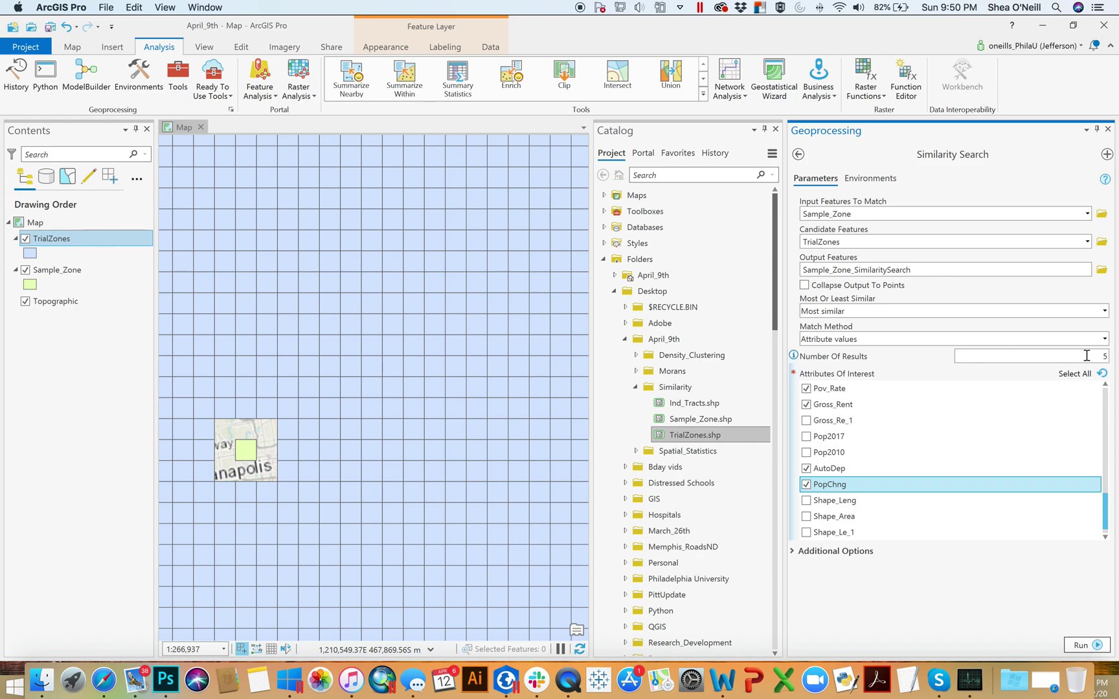
left_click(1098, 648)
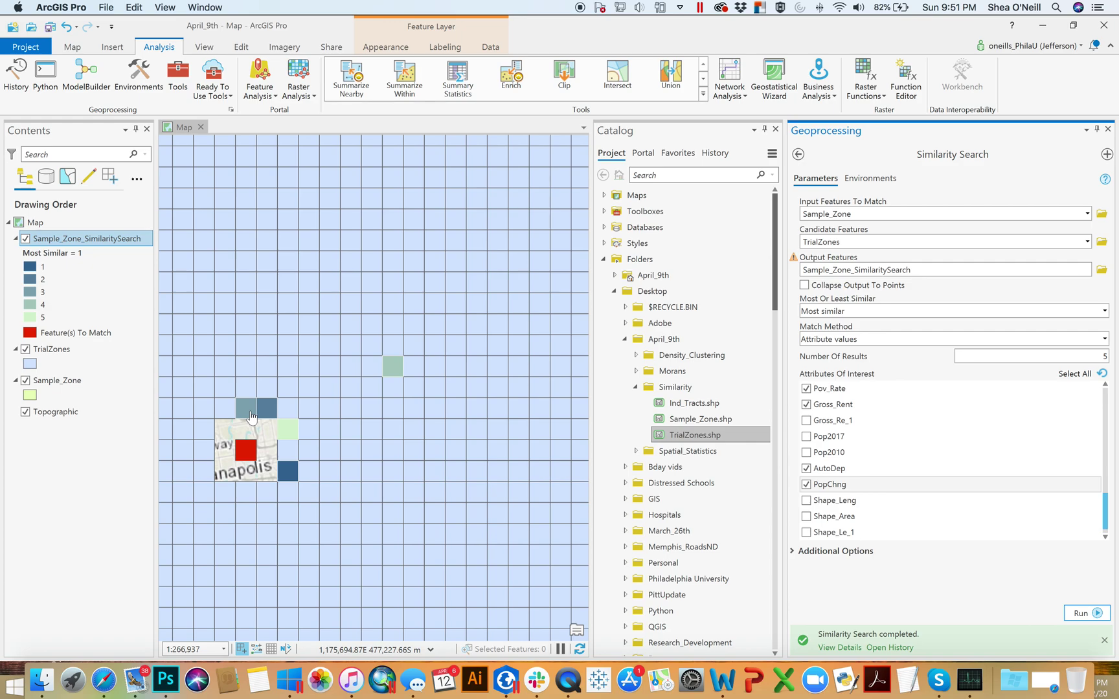
Step: Show the pop-up for the darkest cell: Similarity Rank 1, Gross_Rent 863
left_click(288, 479)
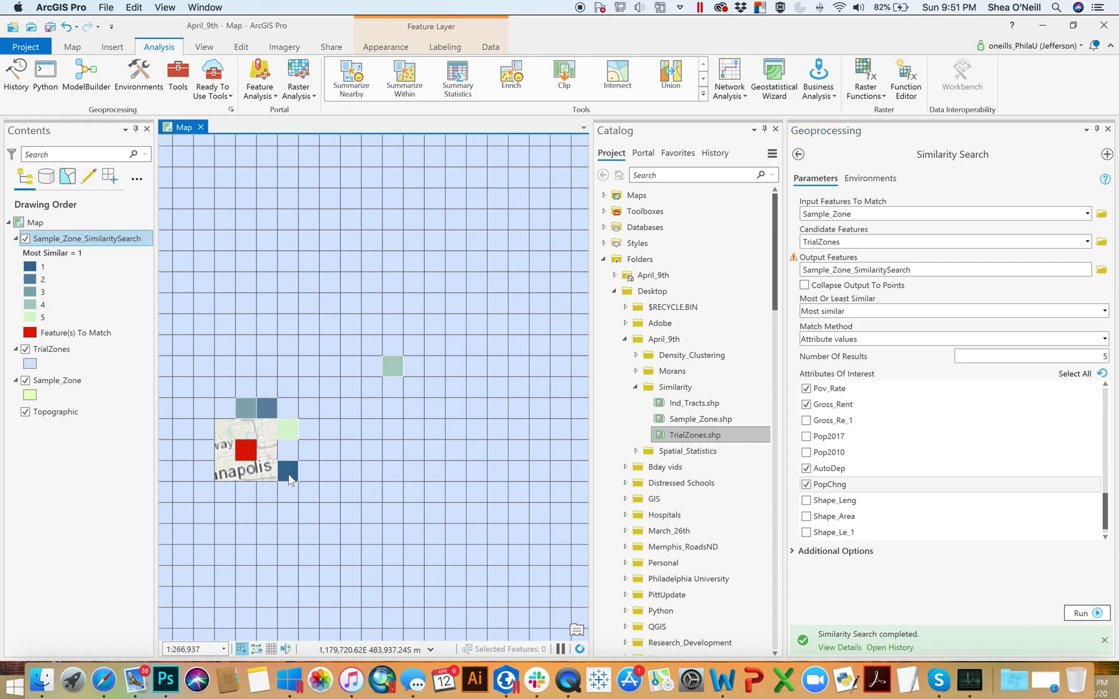
left_click(288, 479)
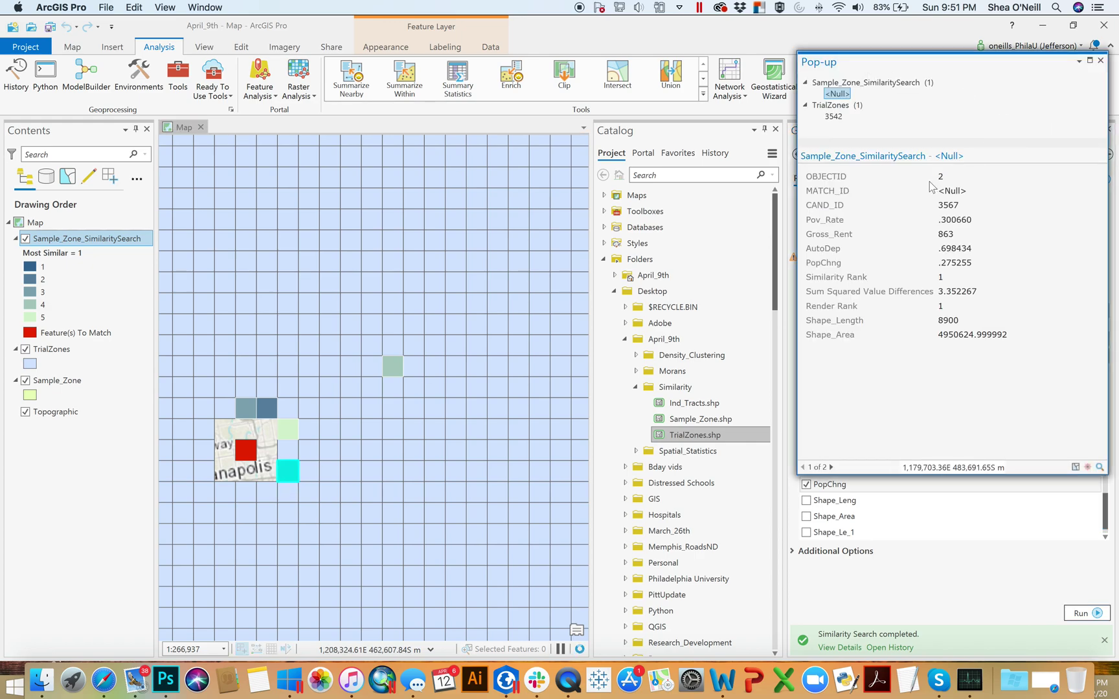